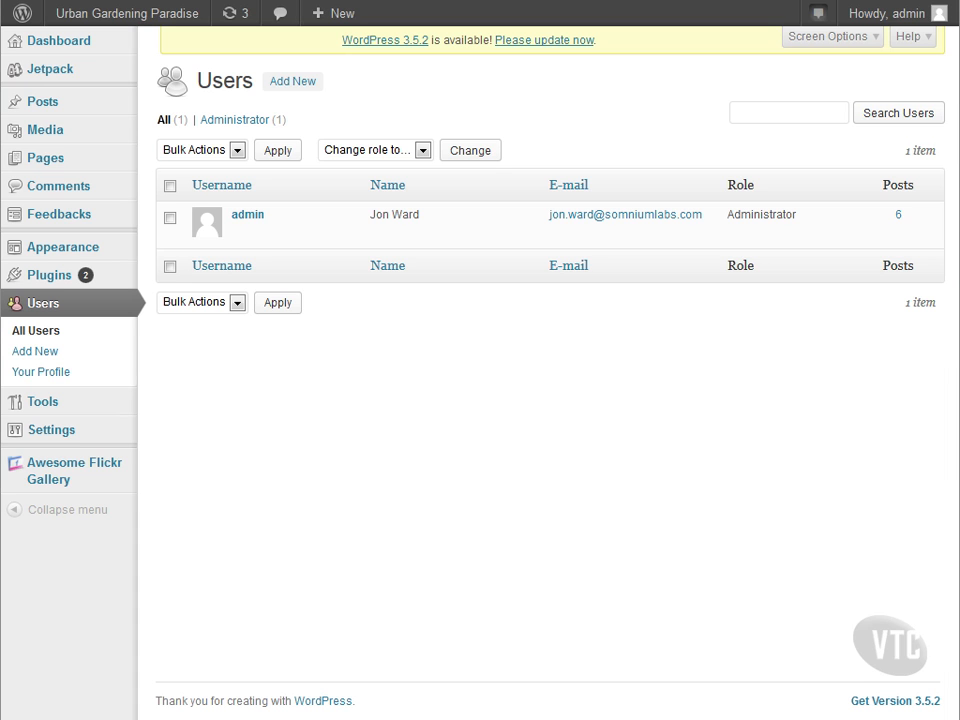
Examine the user list's search field, bulk actions, role choices and screen options
{"action": "left_click", "coordinate": [780, 106]}
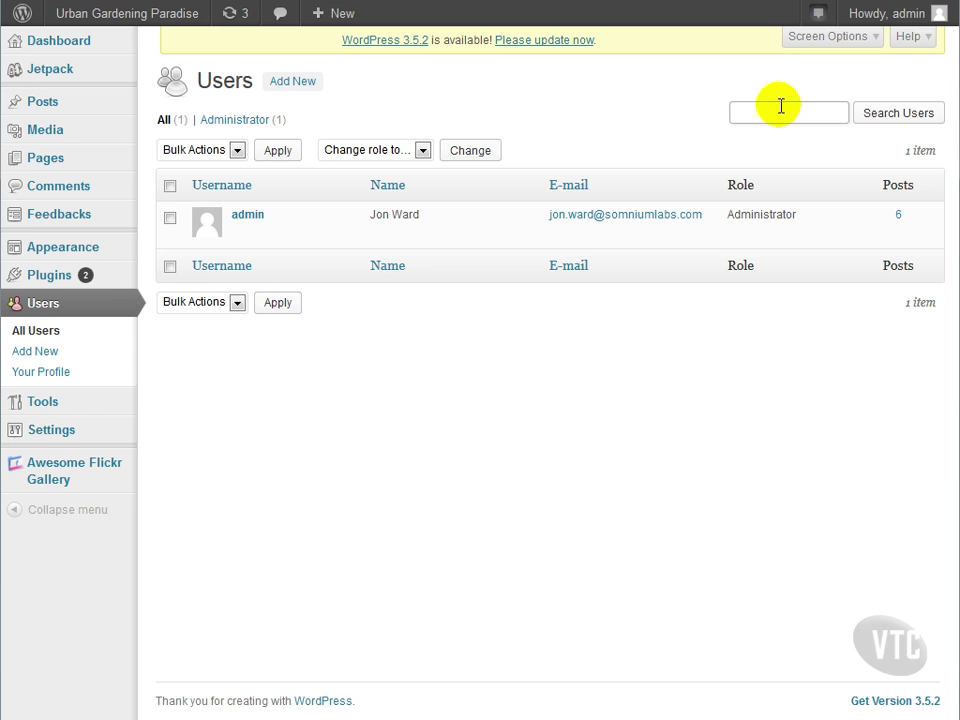
{"action": "left_click", "coordinate": [185, 151]}
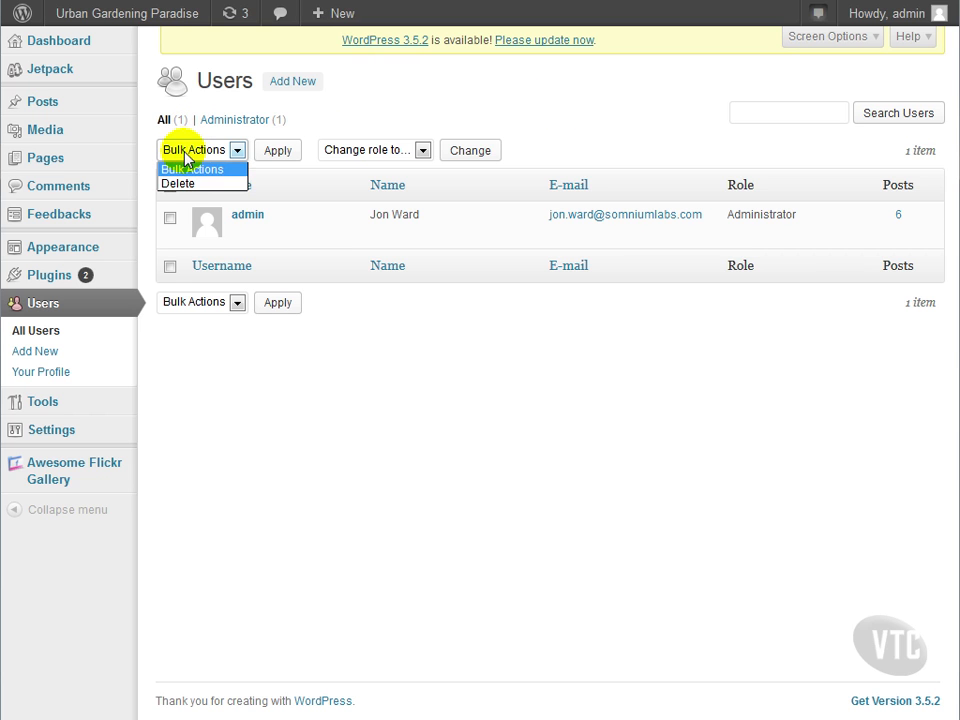
{"action": "left_click", "coordinate": [185, 153]}
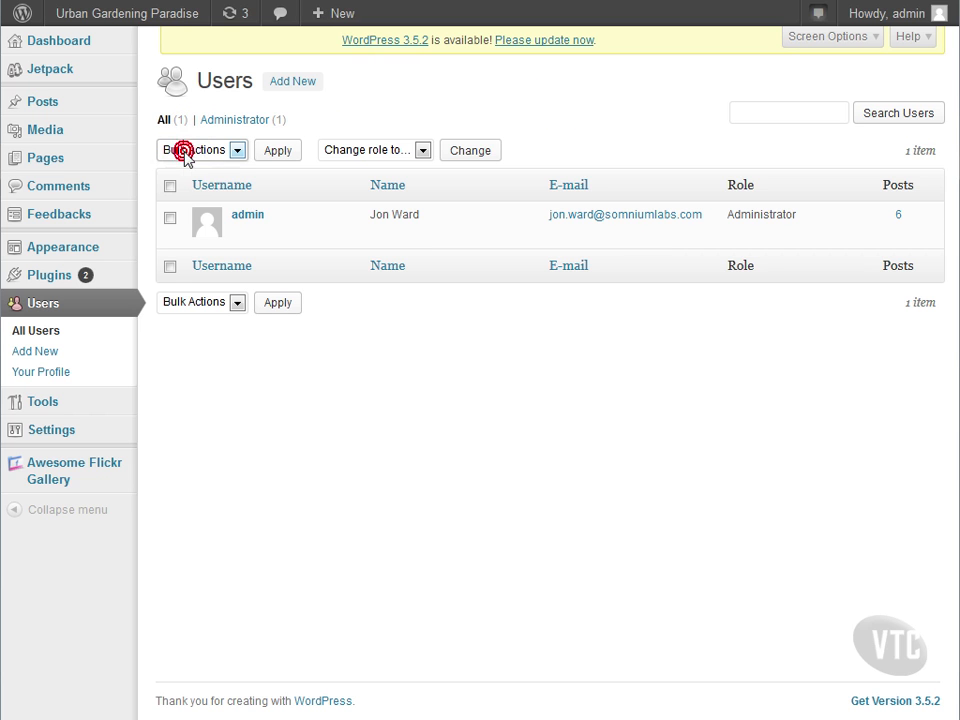
{"action": "left_click", "coordinate": [349, 148]}
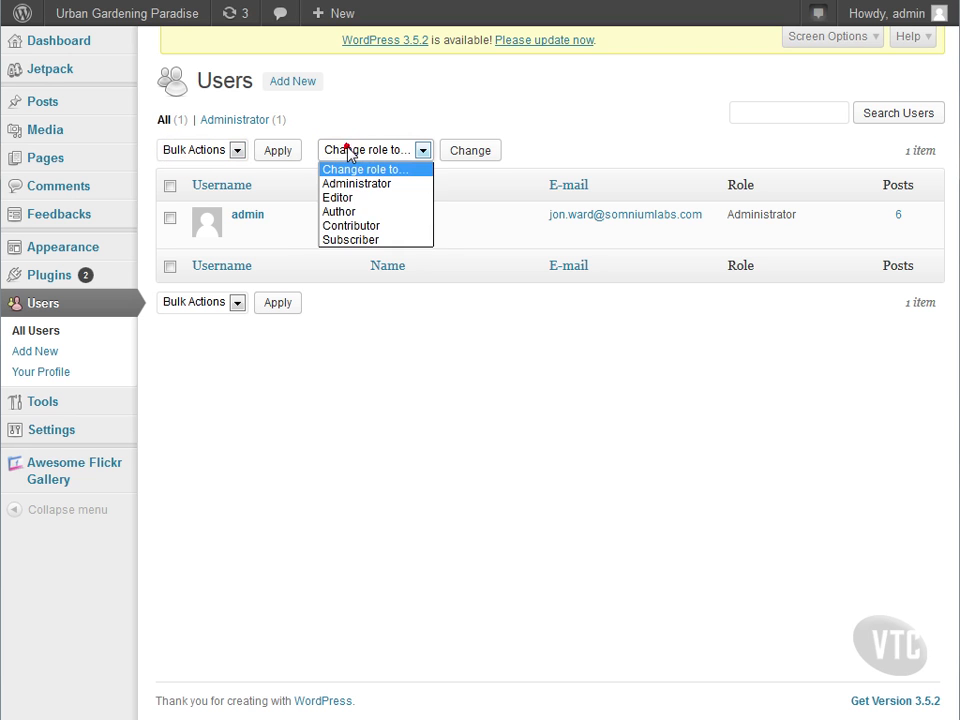
{"action": "left_click", "coordinate": [349, 153]}
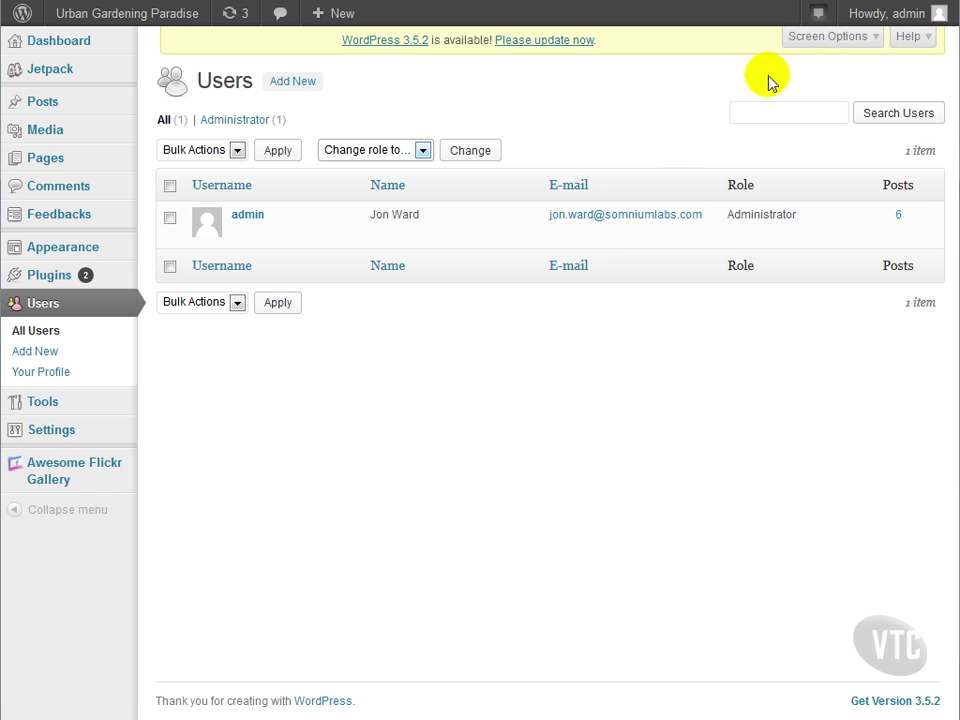
{"action": "left_click", "coordinate": [815, 38]}
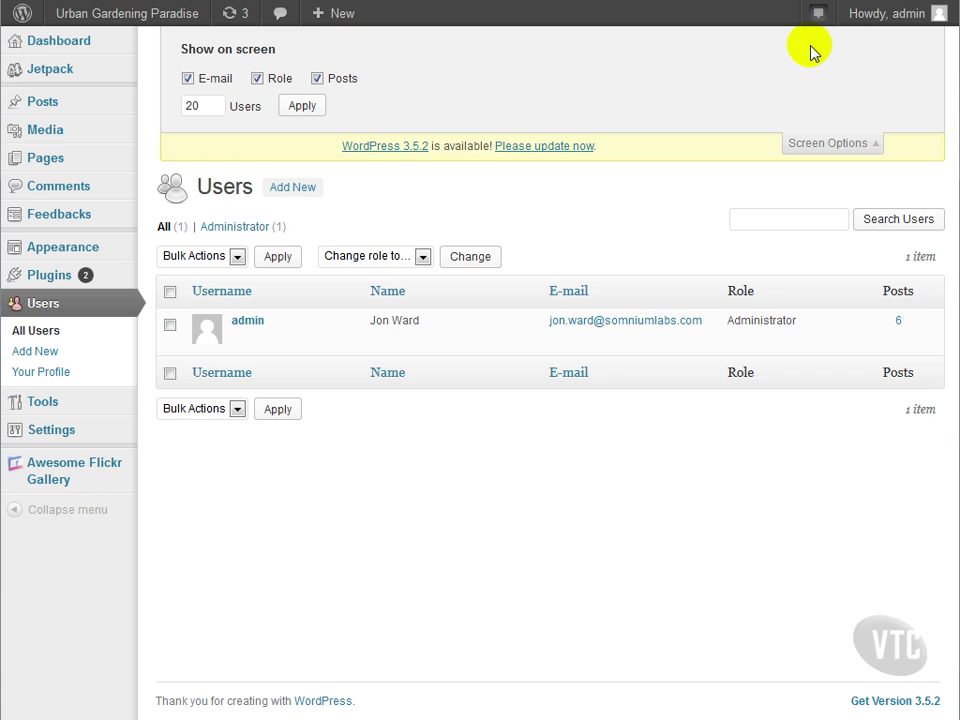
{"action": "left_click", "coordinate": [836, 144]}
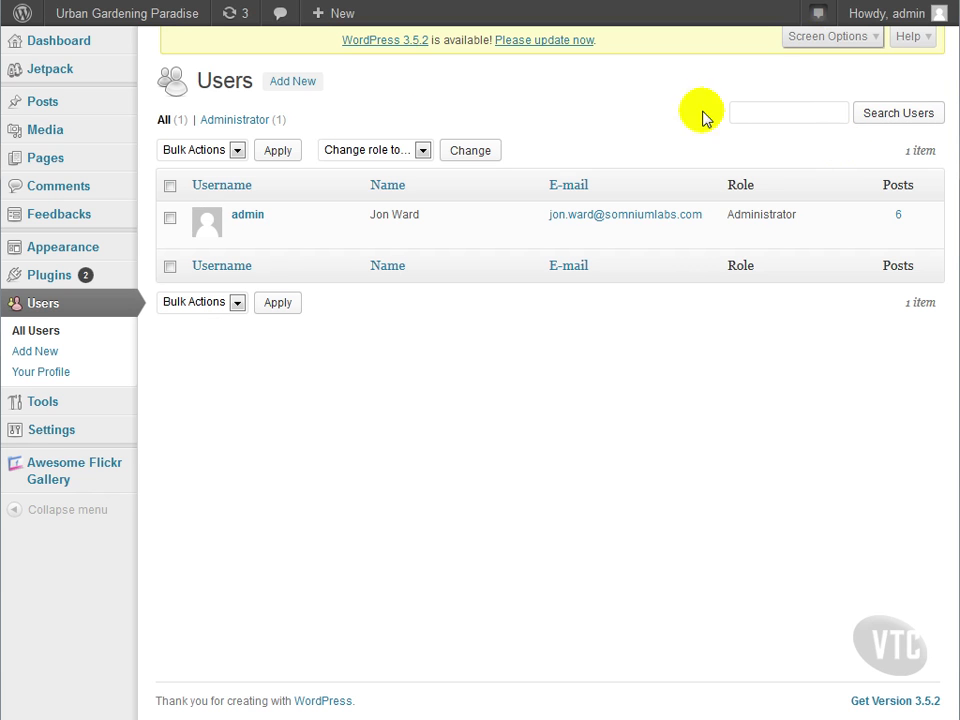
Start a new user with the username testuser and fill in the user's e-mail address
{"action": "left_click", "coordinate": [302, 83]}
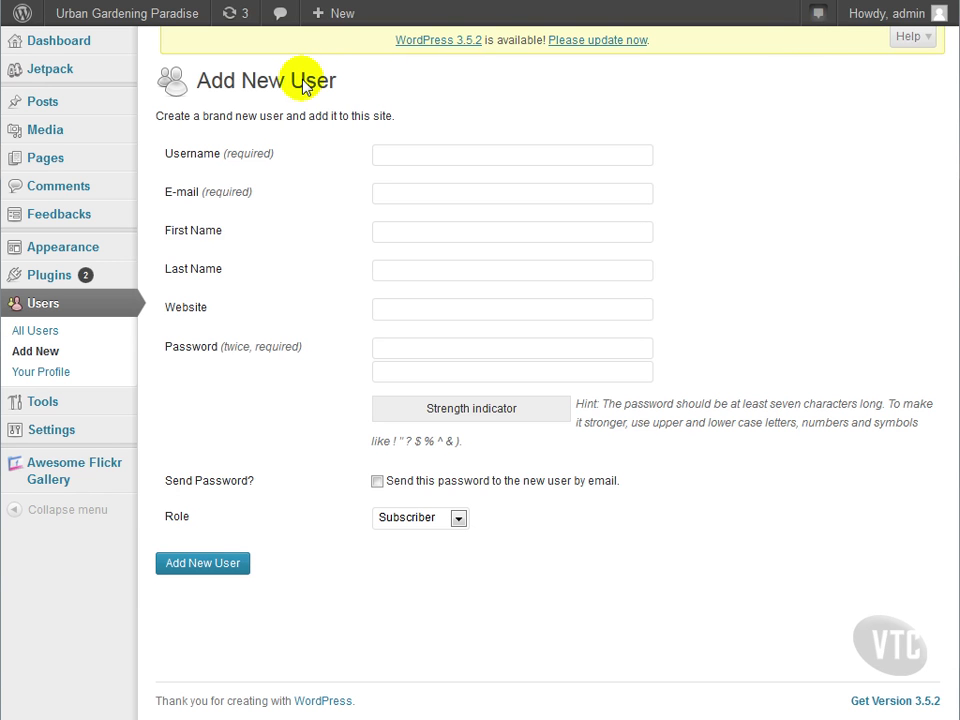
{"action": "left_click", "coordinate": [396, 158]}
{"action": "type", "text": "testuser"}
{"action": "key", "text": "Tab"}
{"action": "type", "text": "test@"}
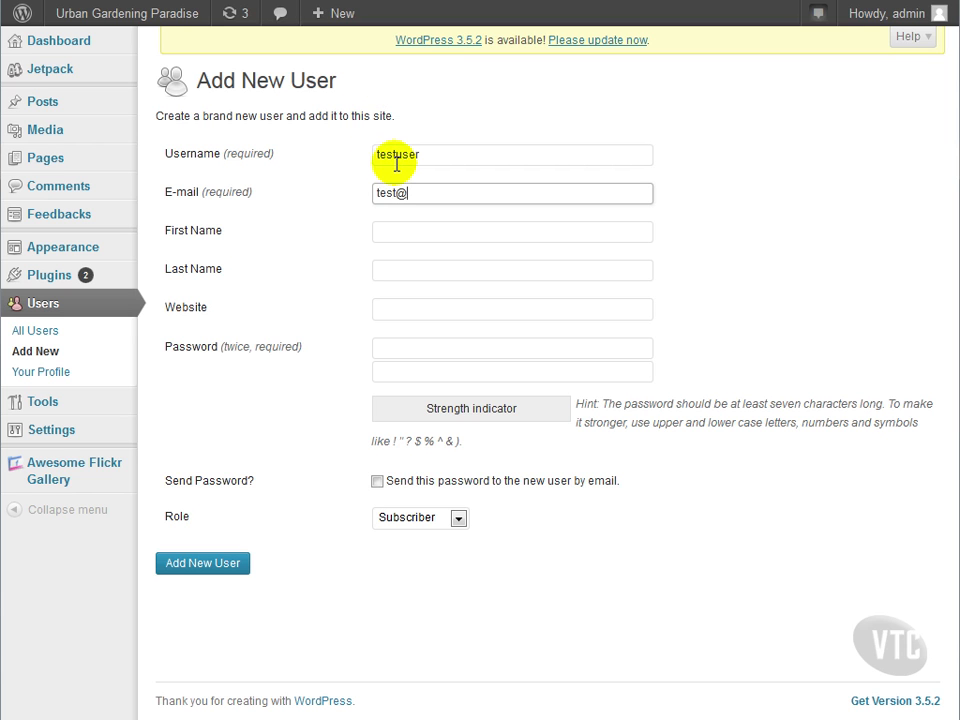
{"action": "type", "text": "mydomain.com"}
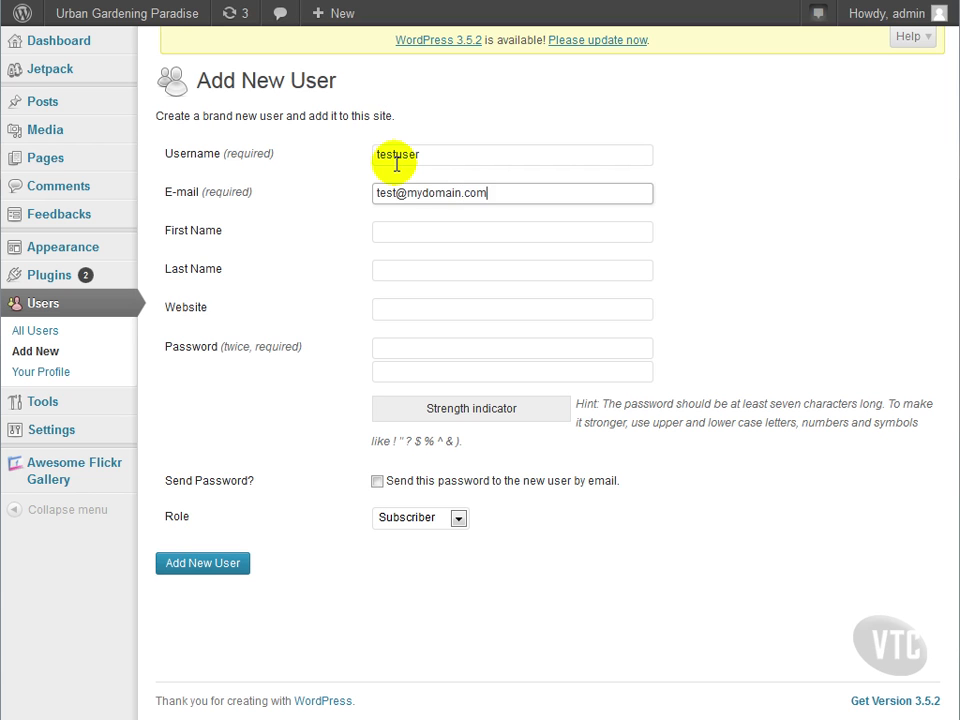
Enter the new user's password and repeat it in the confirmation field
{"action": "left_click", "coordinate": [439, 352]}
{"action": "type", "text": "•••••••"}
{"action": "key", "text": "BackSpace"}
{"action": "key", "text": "BackSpace"}
{"action": "key", "text": "BackSpace"}
{"action": "key", "text": "BackSpace"}
{"action": "key", "text": "BackSpace"}
{"action": "key", "text": "BackSpace"}
{"action": "key", "text": "BackSpace"}
{"action": "type", "text": "••••"}
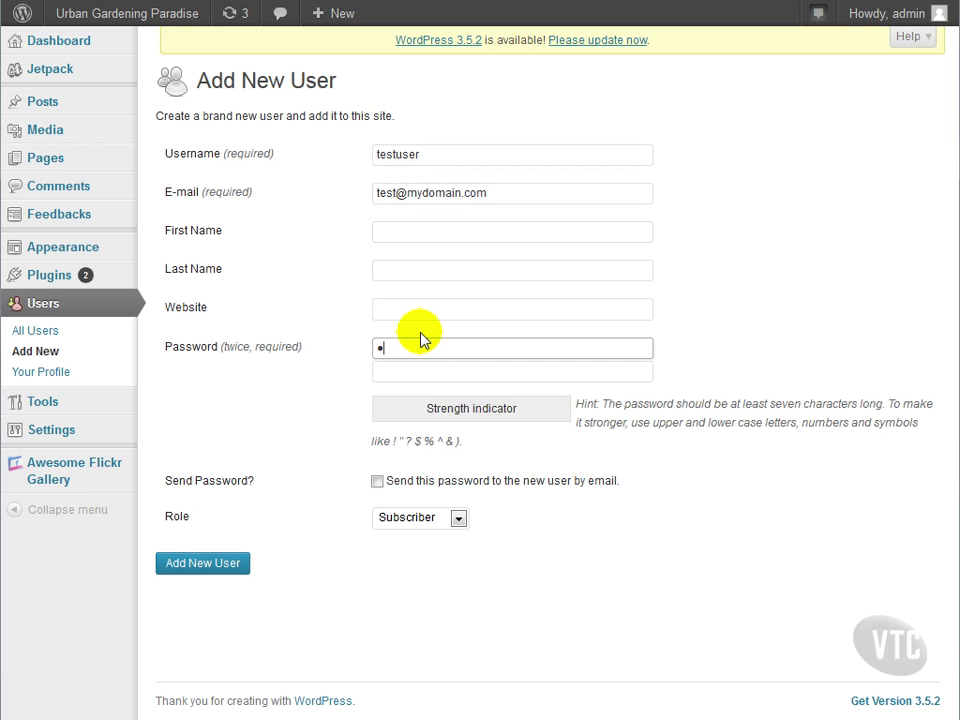
{"action": "type", "text": "•"}
{"action": "key", "text": "Tab"}
{"action": "type", "text": "•••••"}
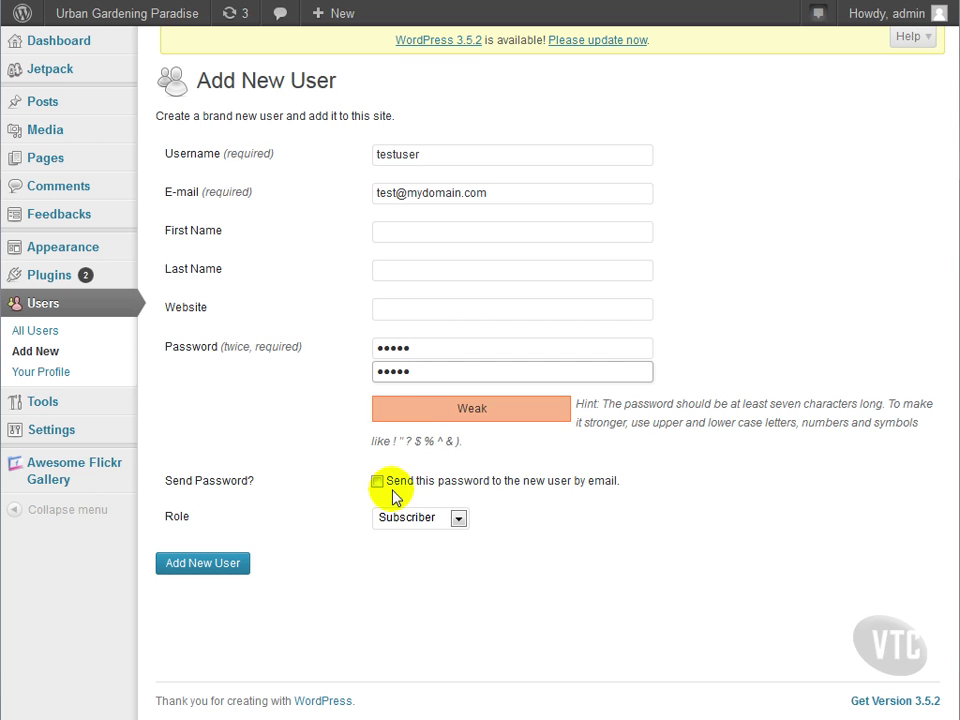
Assign the Author role to the new user and create the account
{"action": "left_click", "coordinate": [455, 518]}
{"action": "left_click", "coordinate": [392, 580]}
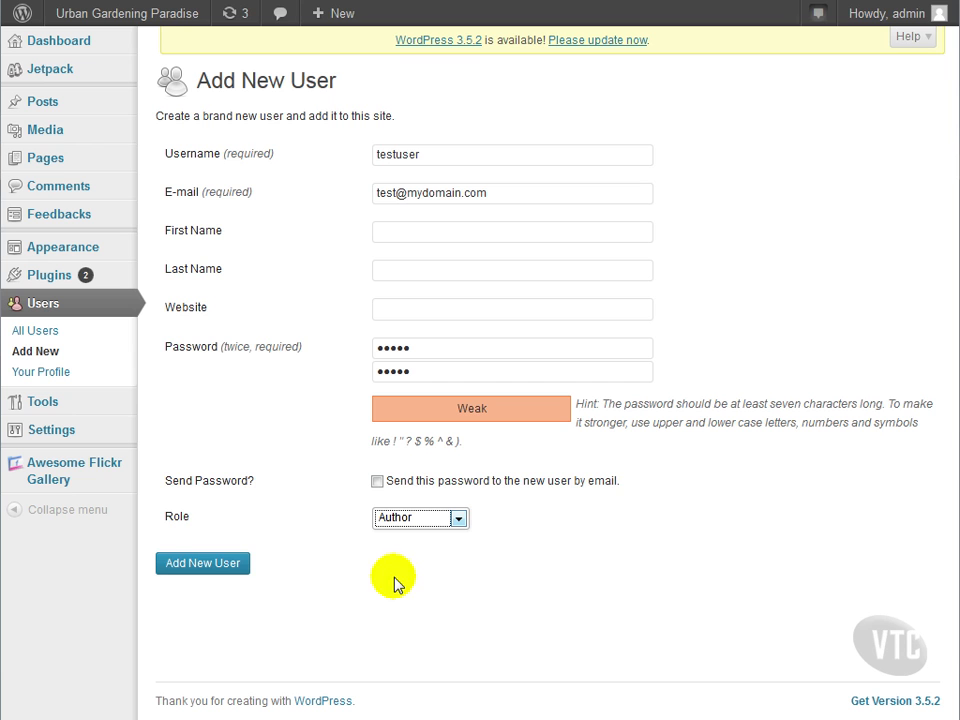
{"action": "left_click", "coordinate": [240, 566]}
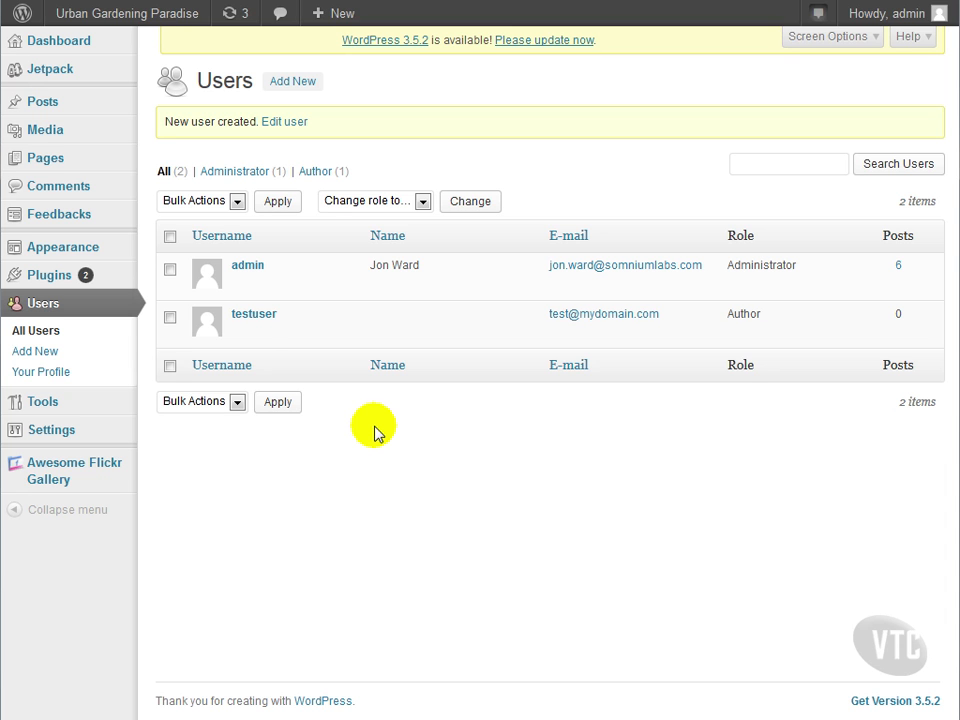
Change the role of testuser to Editor from the user list
{"action": "left_click", "coordinate": [170, 317]}
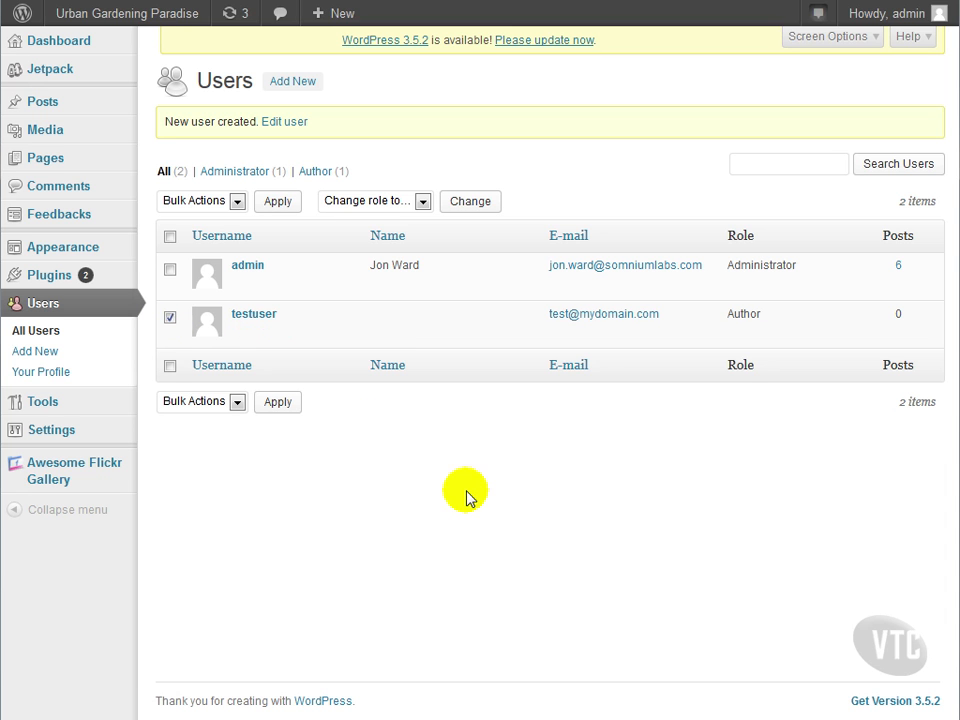
{"action": "left_click", "coordinate": [364, 200]}
{"action": "left_click", "coordinate": [366, 251]}
{"action": "left_click", "coordinate": [490, 197]}
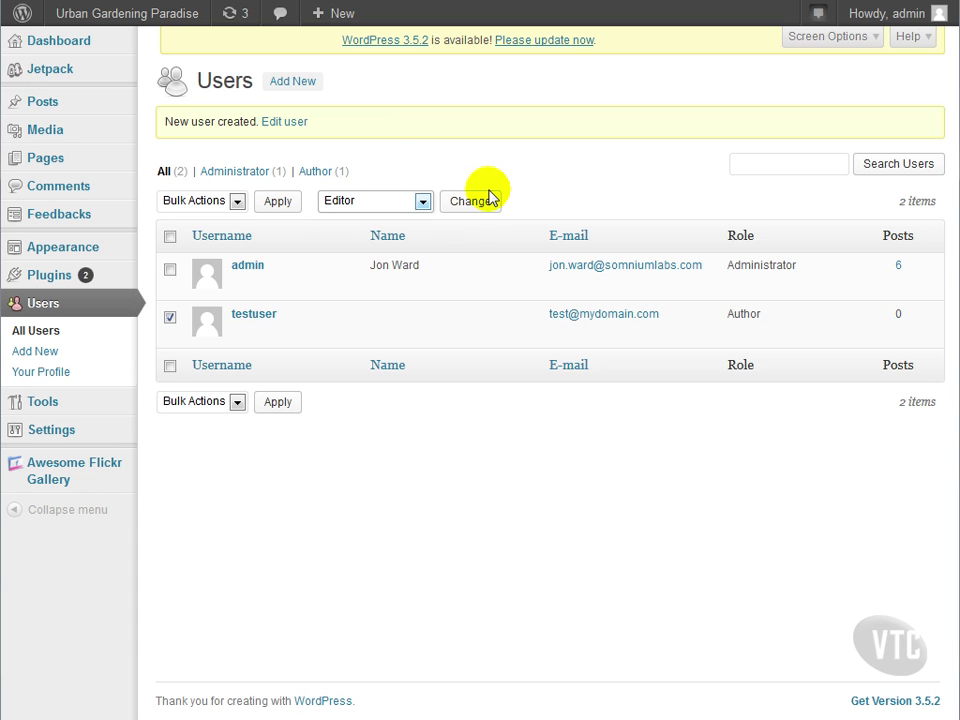
{"action": "left_click", "coordinate": [463, 201]}
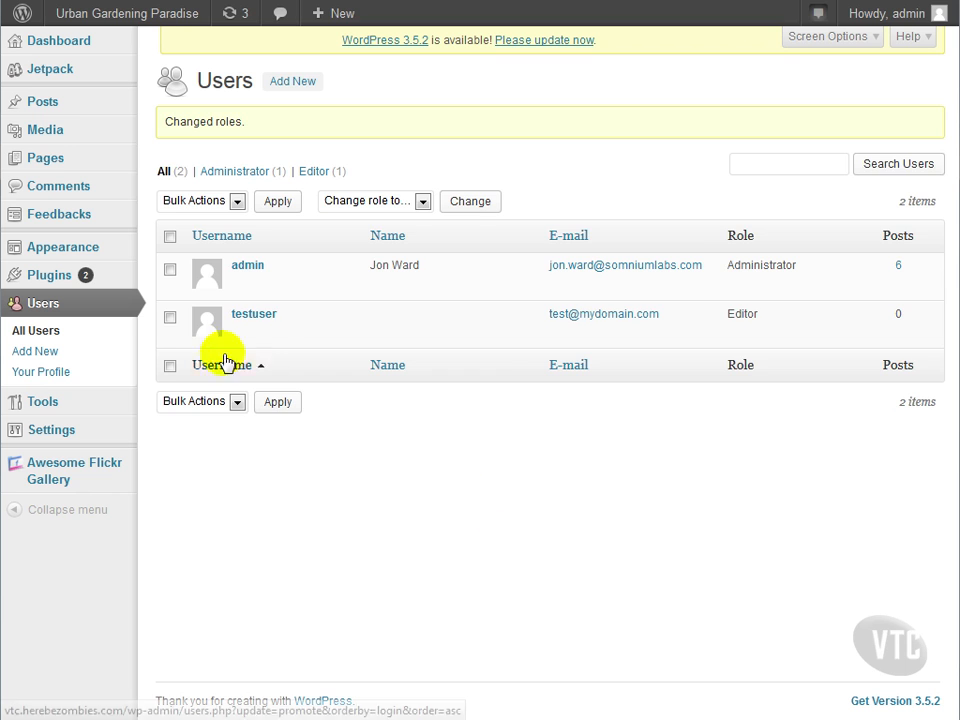
Start deleting the testuser account from the user list
{"action": "left_click", "coordinate": [276, 330]}
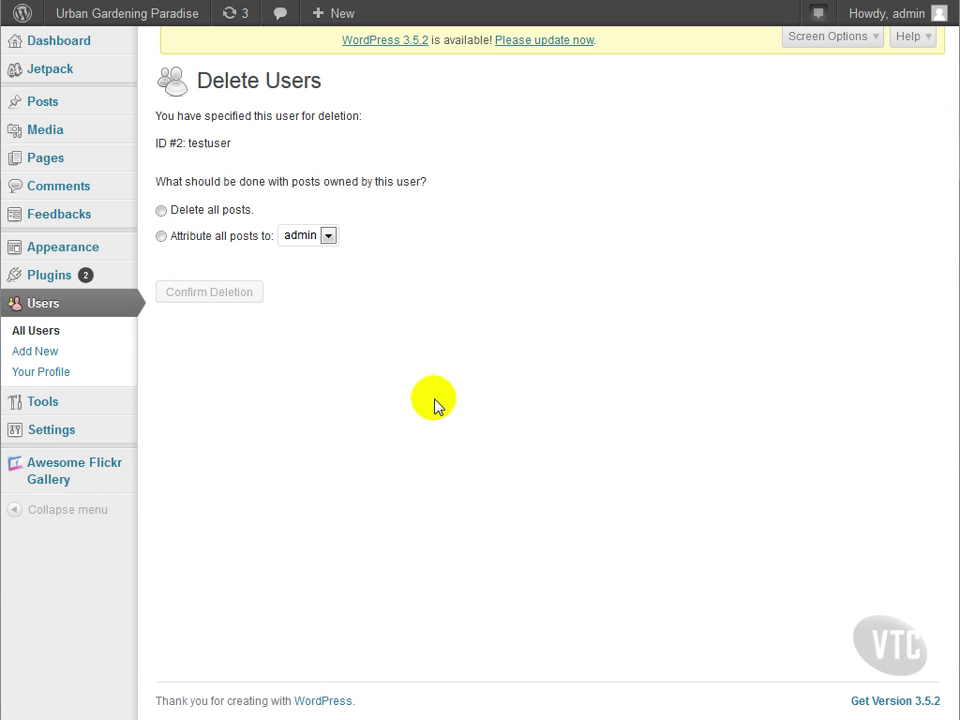